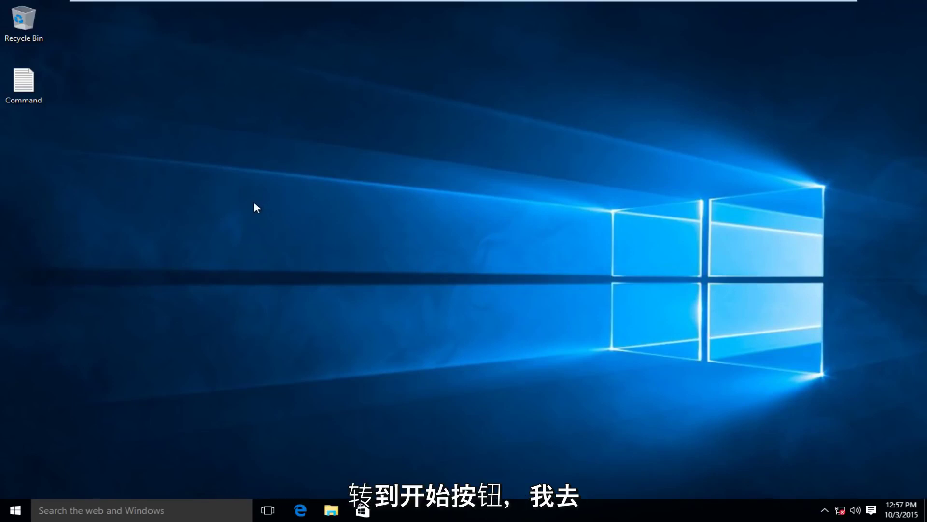
# Step: Enable the disabled Ethernet0 adapter in Network Connections so it connects to Network 2
pyautogui.rightClick(15, 510)
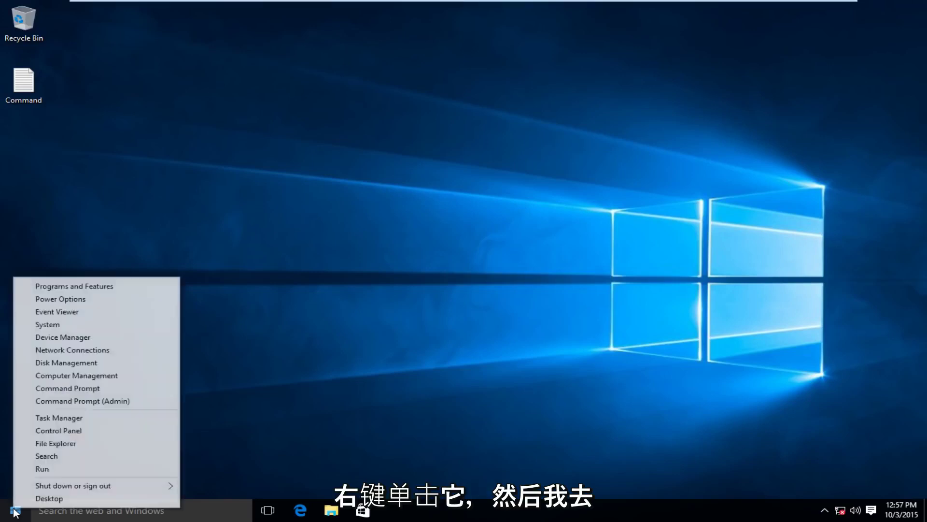
pyautogui.click(53, 351)
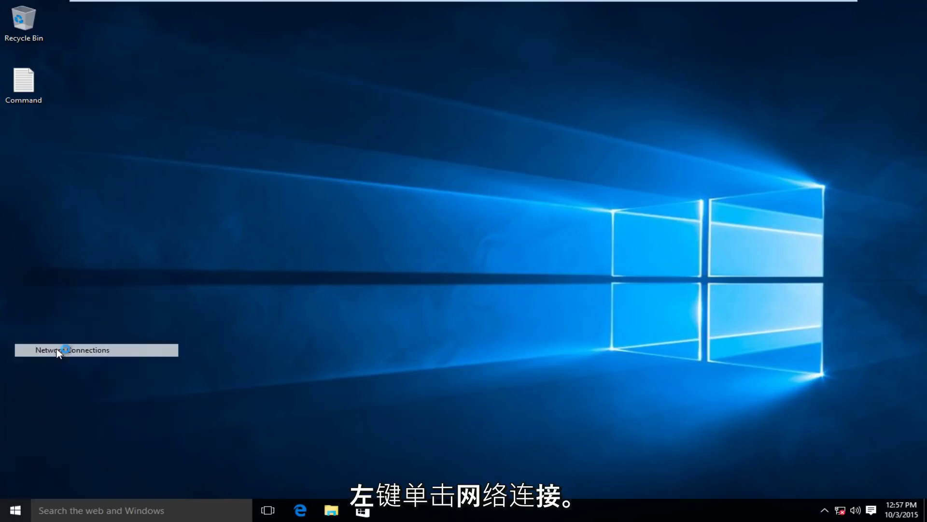
pyautogui.click(203, 153)
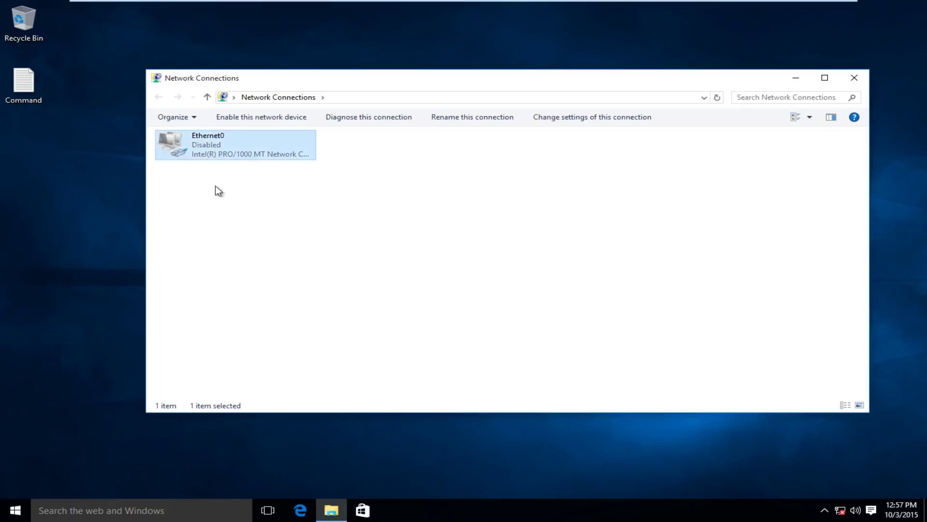
pyautogui.rightClick(205, 147)
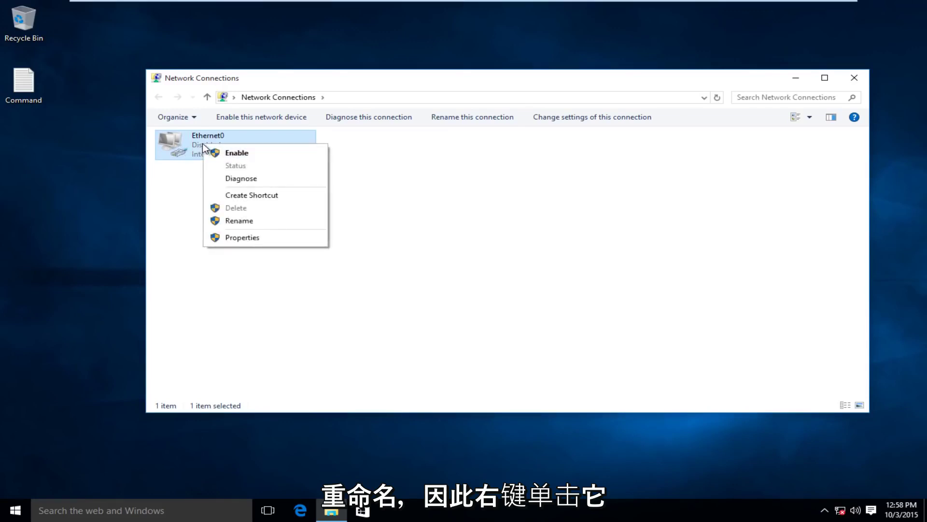
pyautogui.rightClick(208, 142)
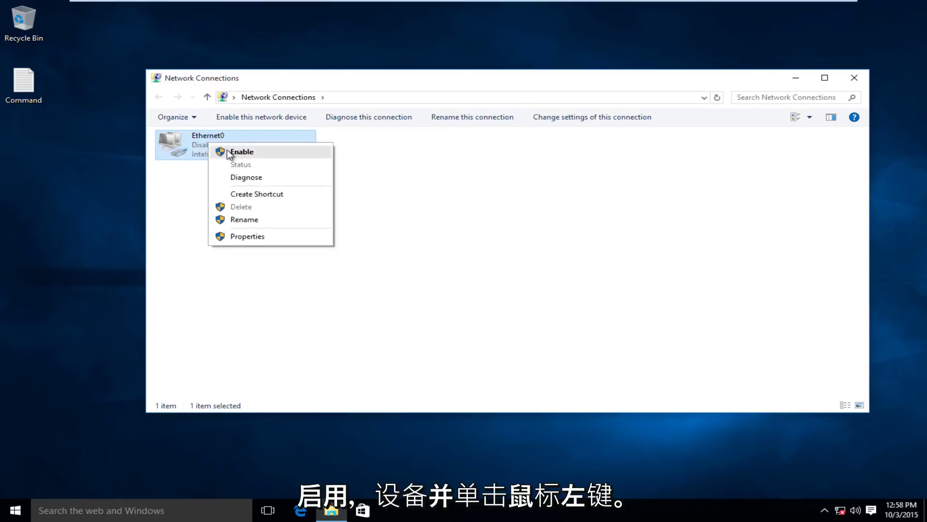
pyautogui.click(241, 153)
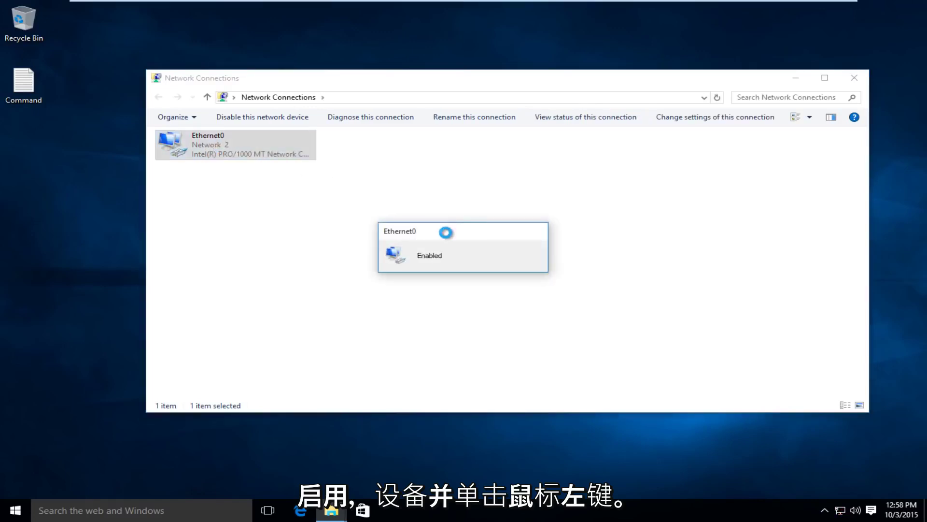
pyautogui.moveTo(846, 514)
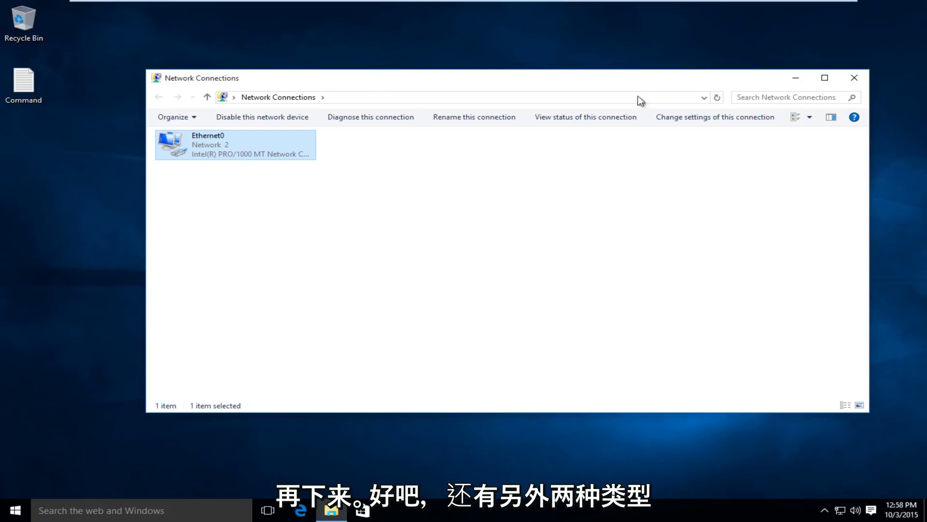
# Step: Close Network Connections and open Internet Options from Control Panel's Network and Internet category, centred on screen
pyautogui.click(853, 78)
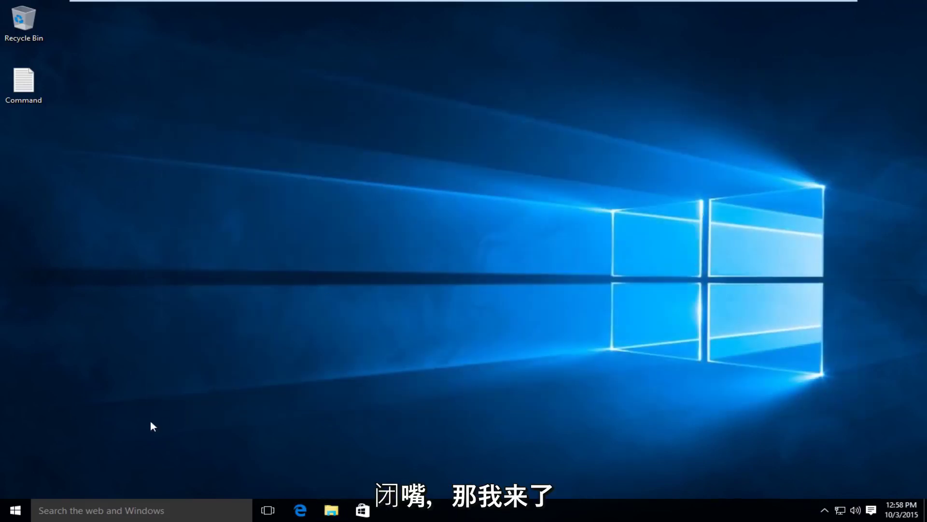
pyautogui.click(68, 507)
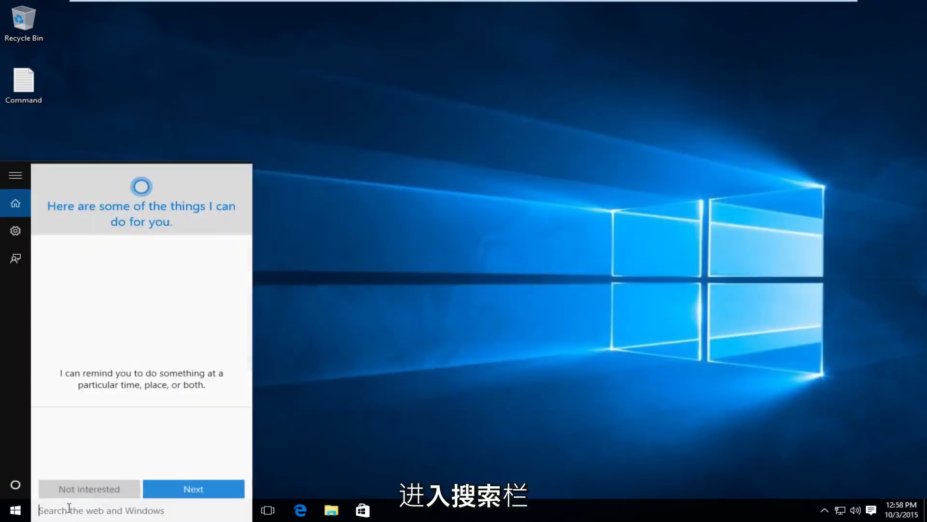
pyautogui.write('control')
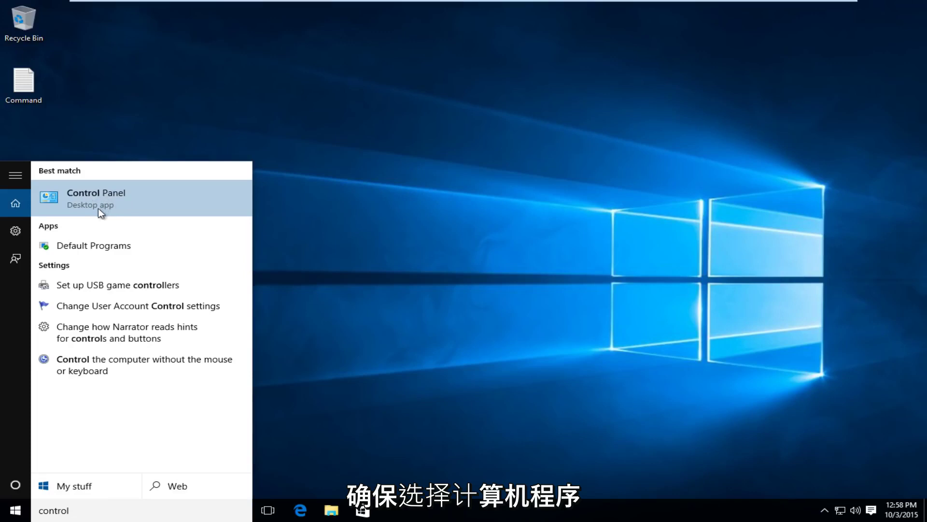
pyautogui.click(111, 198)
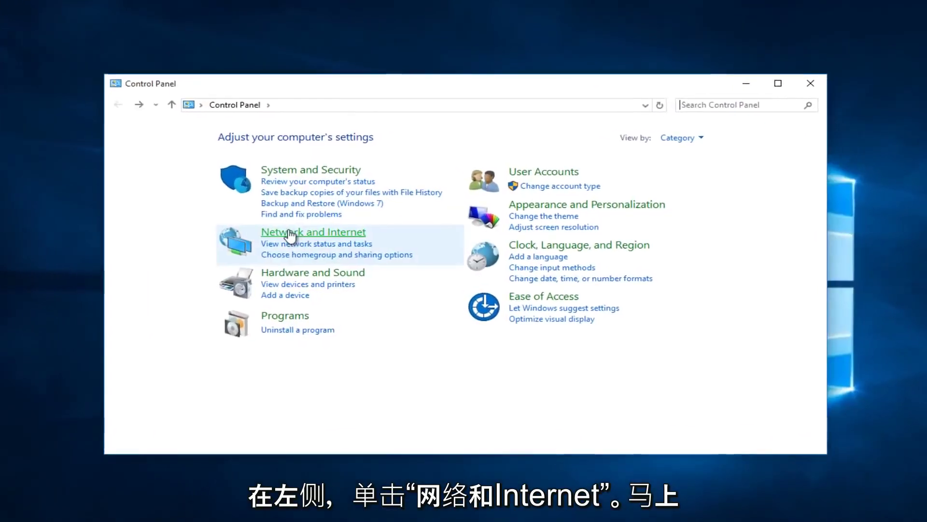
pyautogui.click(269, 234)
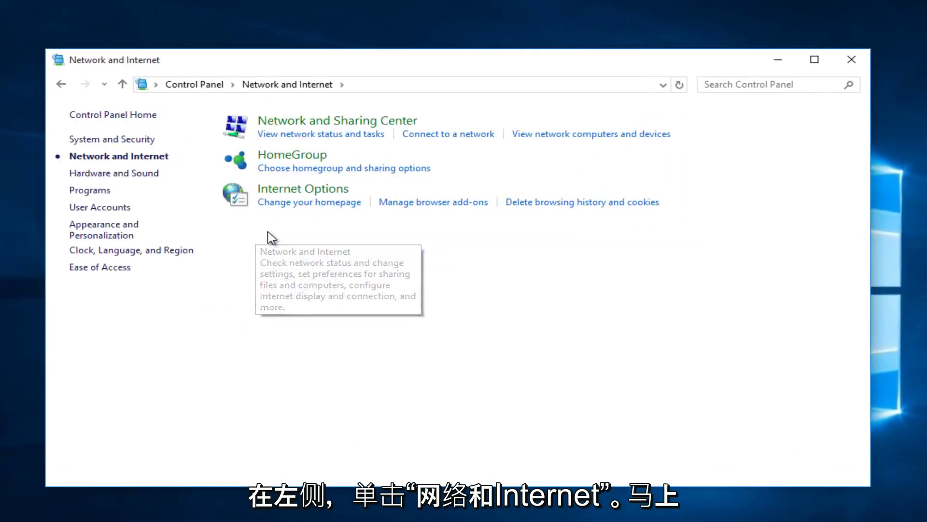
pyautogui.click(295, 198)
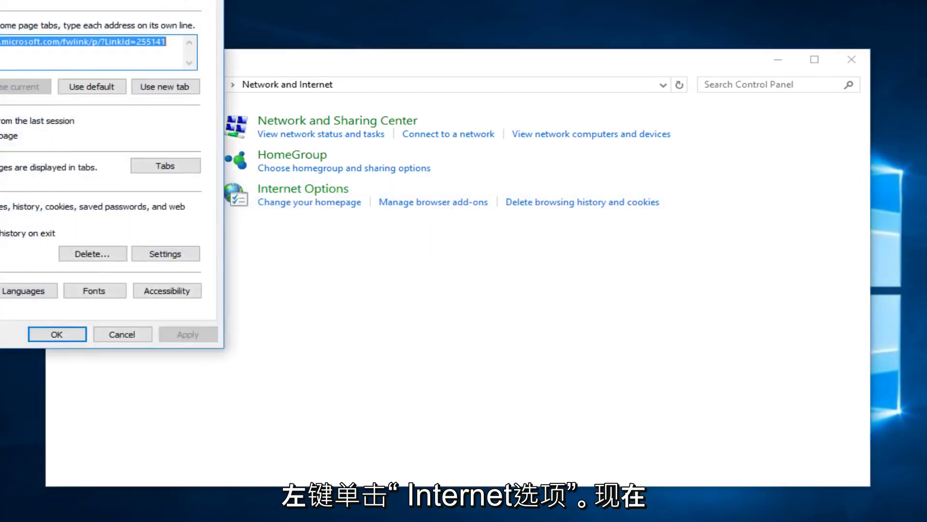
pyautogui.moveTo(57, 2); pyautogui.dragTo(435, 68)
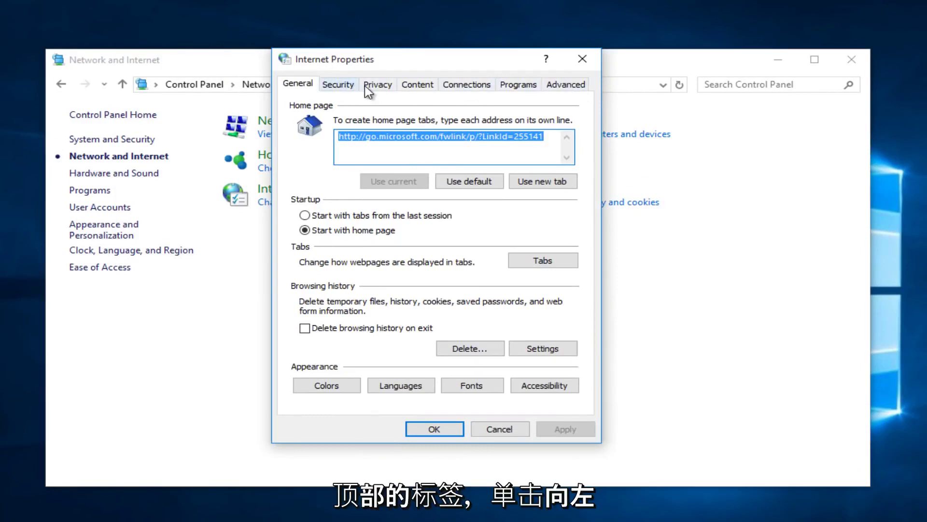
# Step: Untick 'Use a proxy server for your LAN' (1.1.1.1, port 80) in LAN settings and confirm both dialogs
pyautogui.click(472, 90)
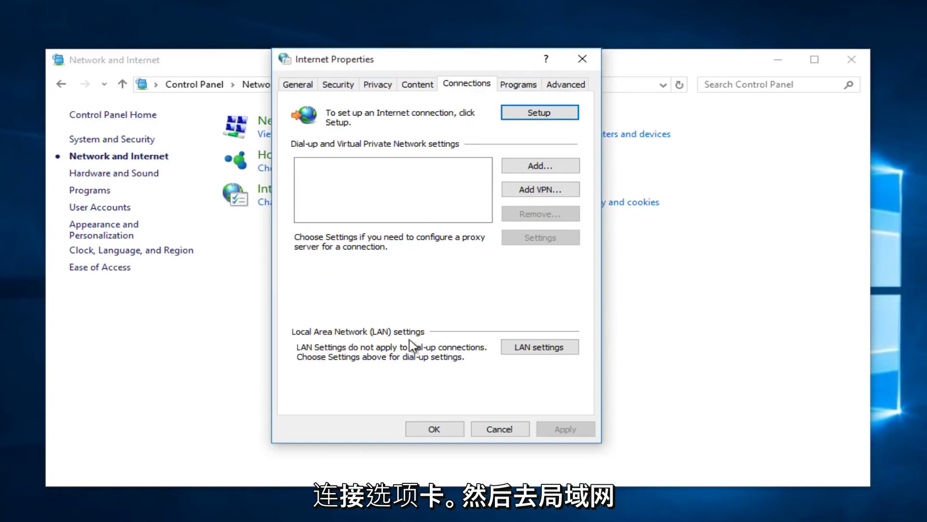
pyautogui.click(529, 347)
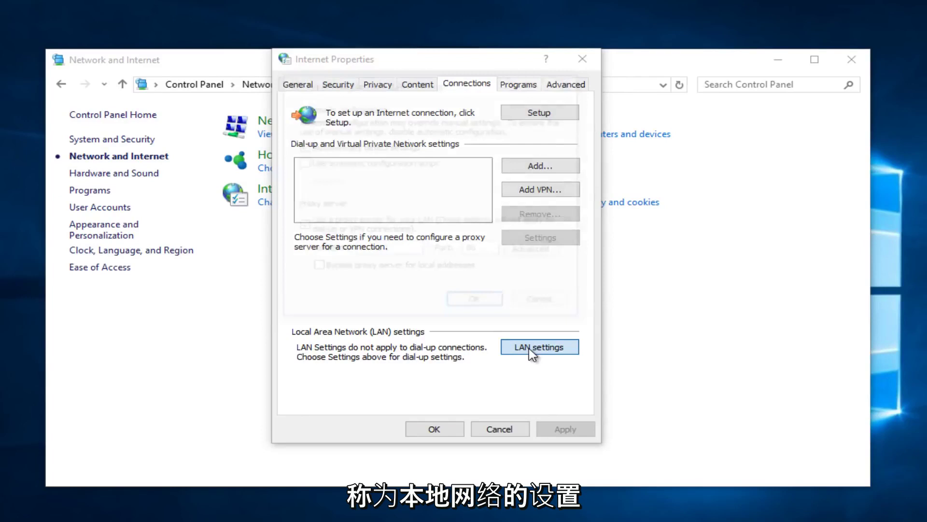
pyautogui.moveTo(413, 85); pyautogui.dragTo(408, 96)
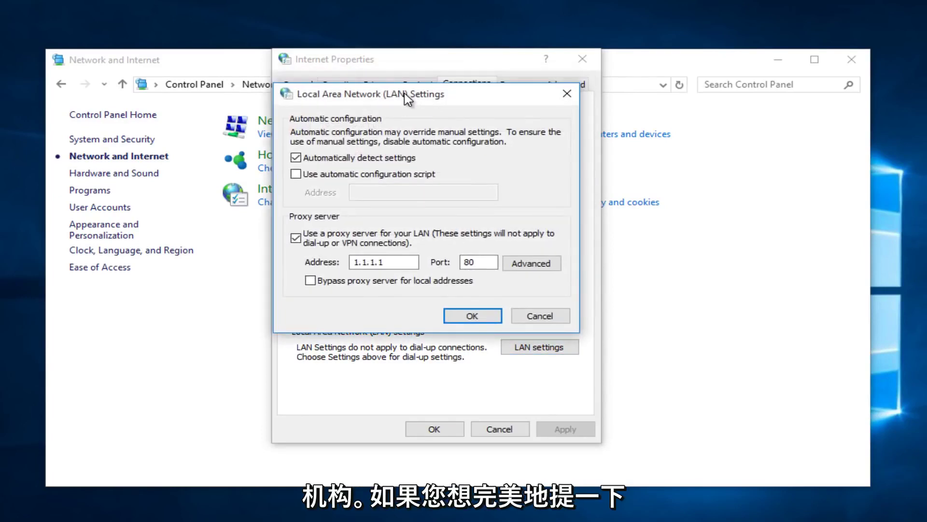
pyautogui.click(296, 237)
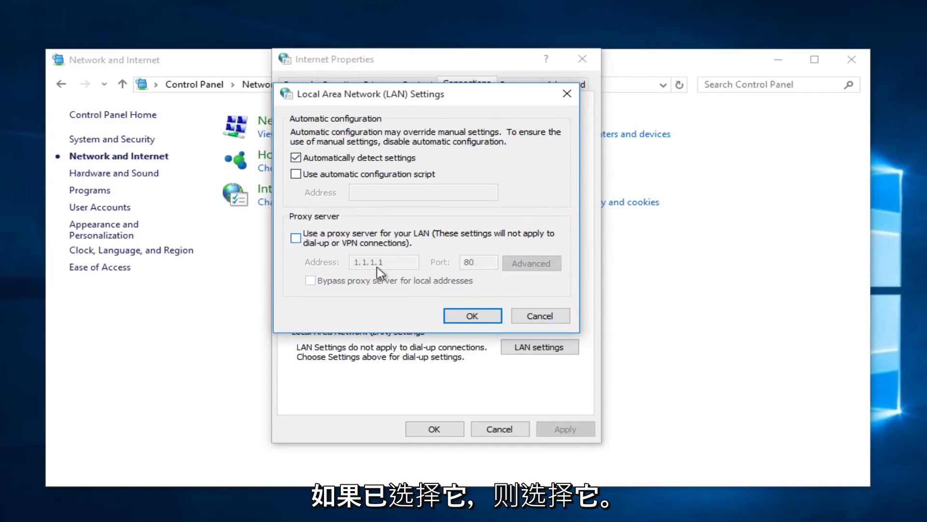
pyautogui.click(471, 316)
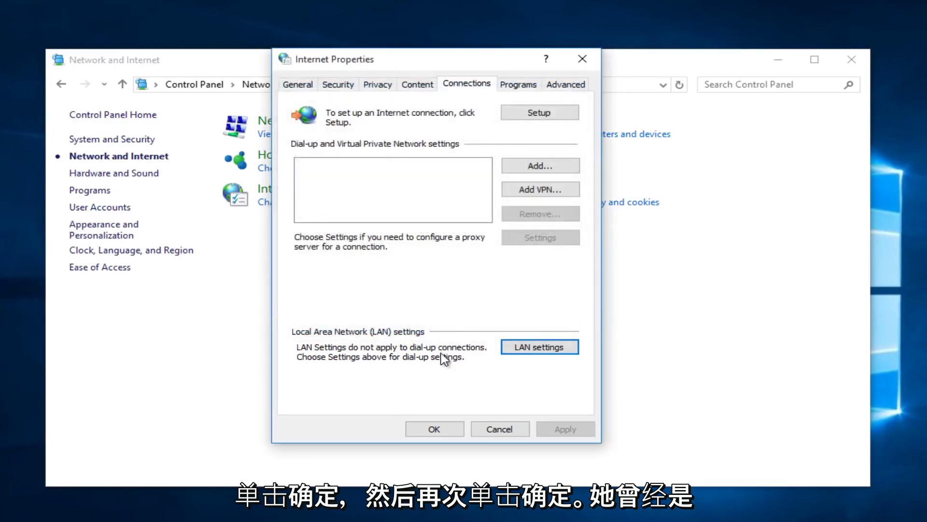
pyautogui.click(429, 425)
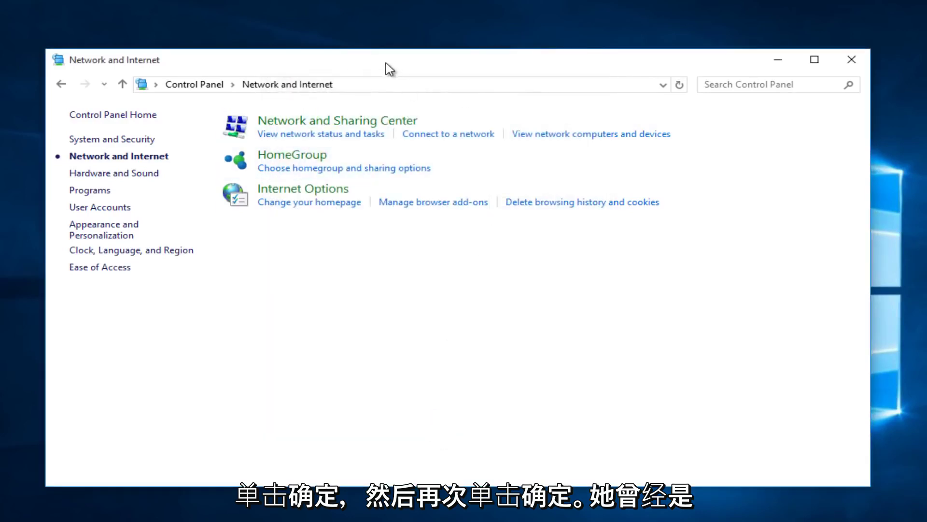
# Step: Close the Control Panel Network and Internet window, leaving an empty desktop
pyautogui.moveTo(387, 64); pyautogui.dragTo(386, 47)
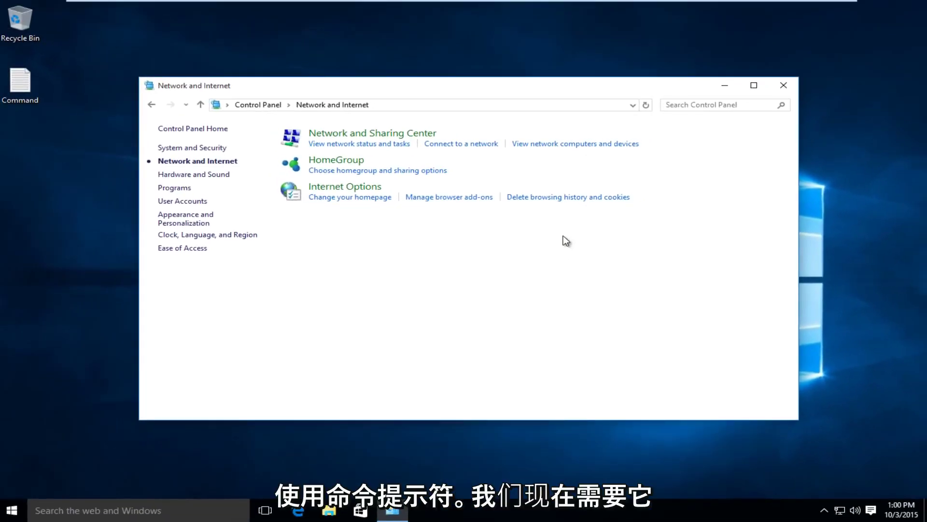
pyautogui.click(784, 86)
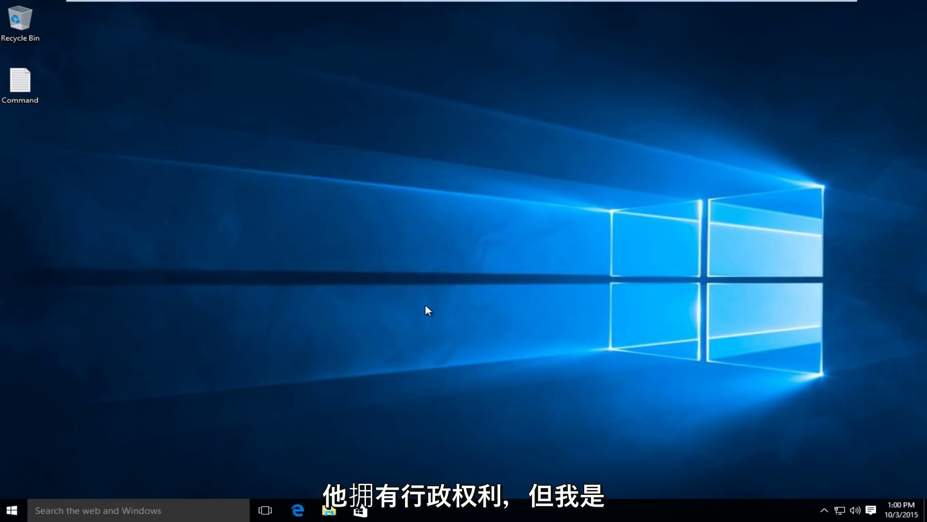
# Step: Launch cmd as a new Task Manager task with administrative privileges ticked
pyautogui.rightClick(478, 510)
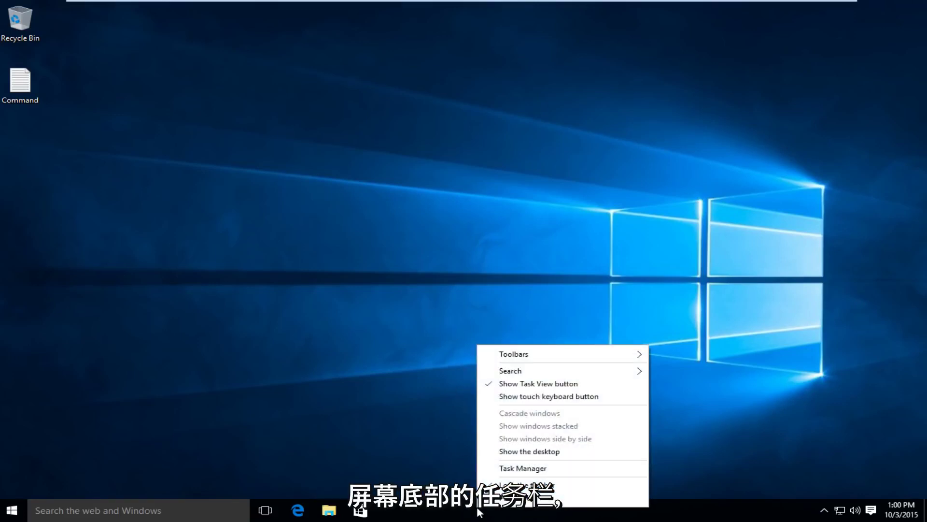
pyautogui.click(514, 468)
pyautogui.moveTo(139, 58); pyautogui.dragTo(365, 78)
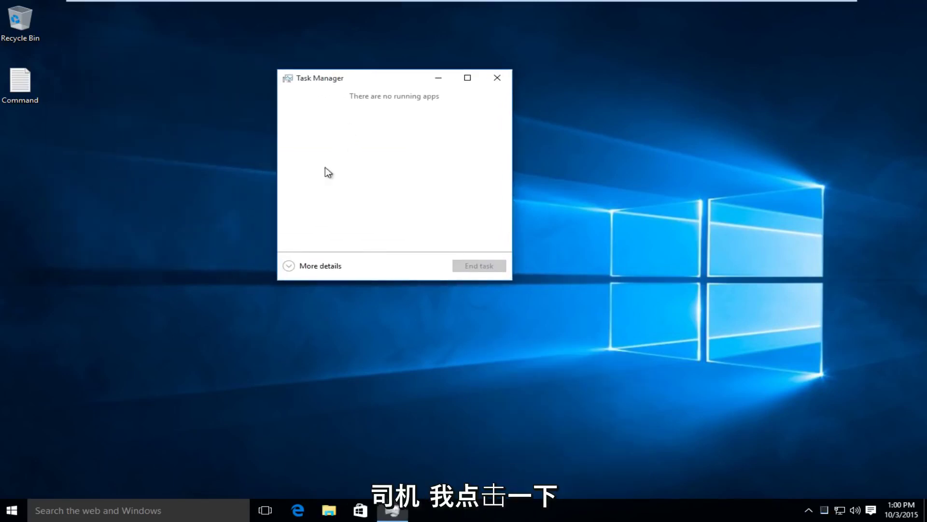
pyautogui.click(288, 266)
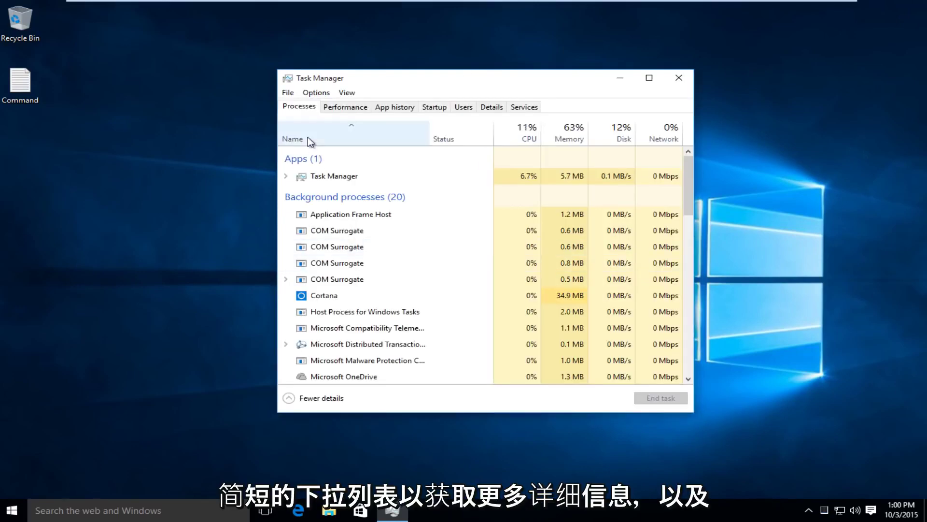
pyautogui.click(288, 94)
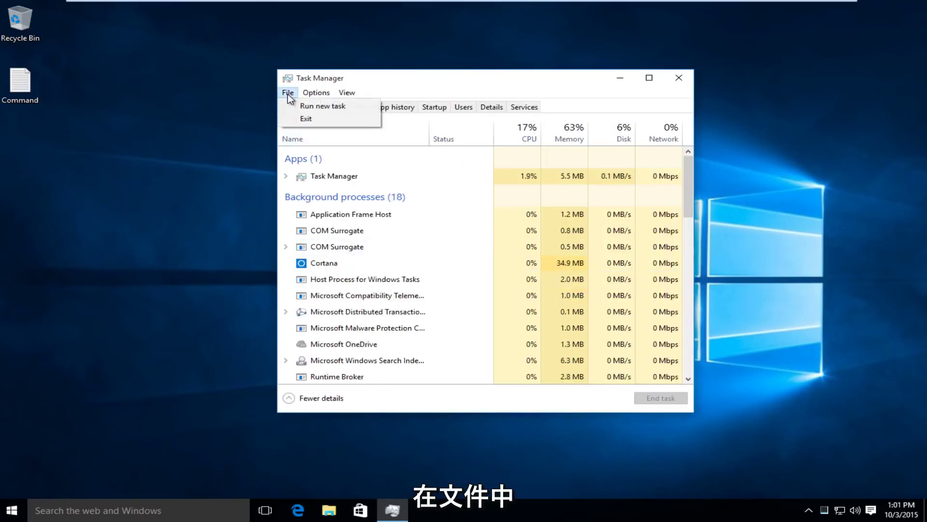
pyautogui.click(321, 107)
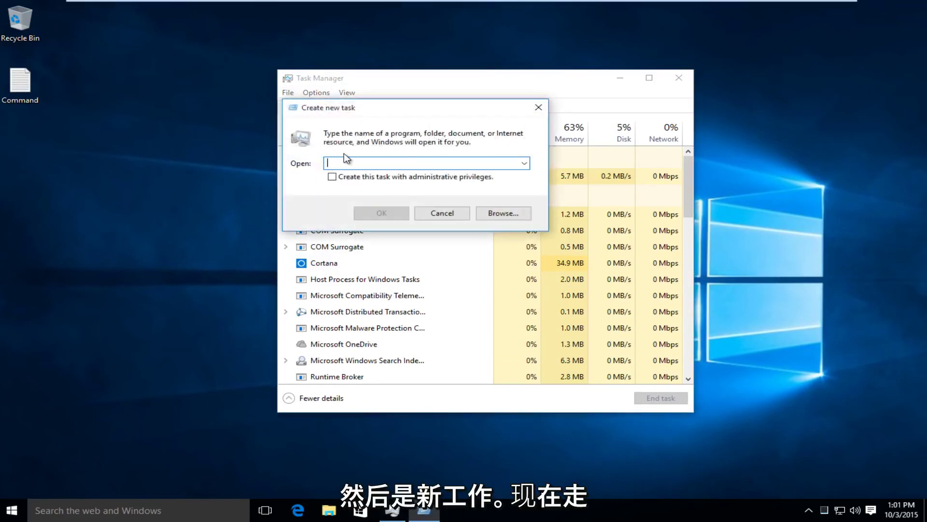
pyautogui.write('cmd')
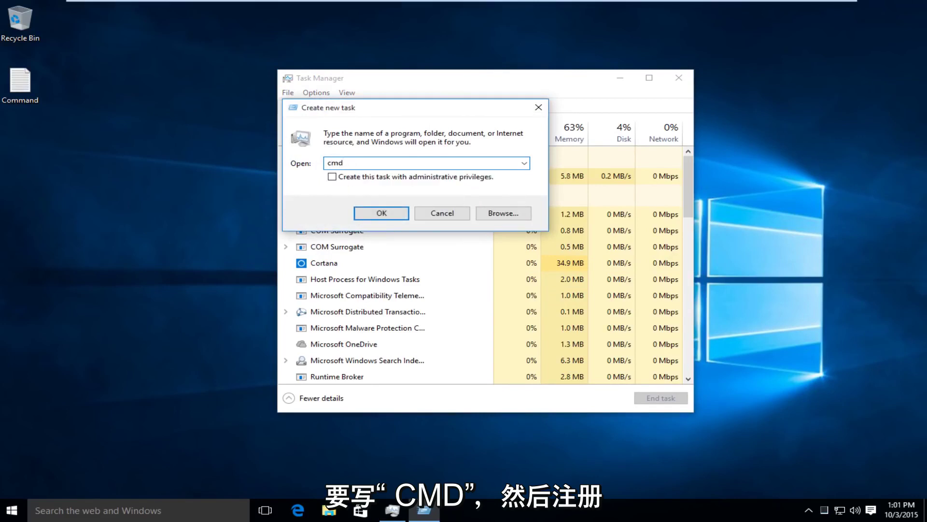
pyautogui.click(332, 177)
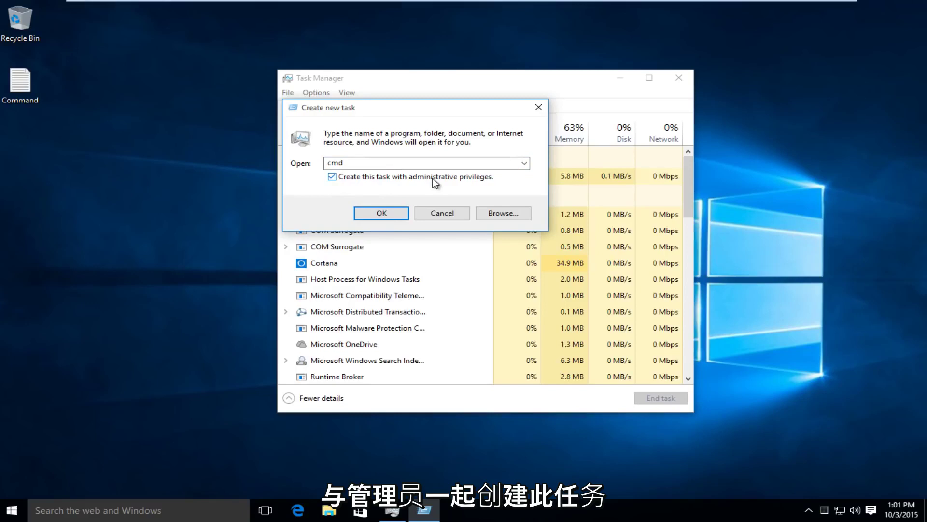
pyautogui.click(375, 214)
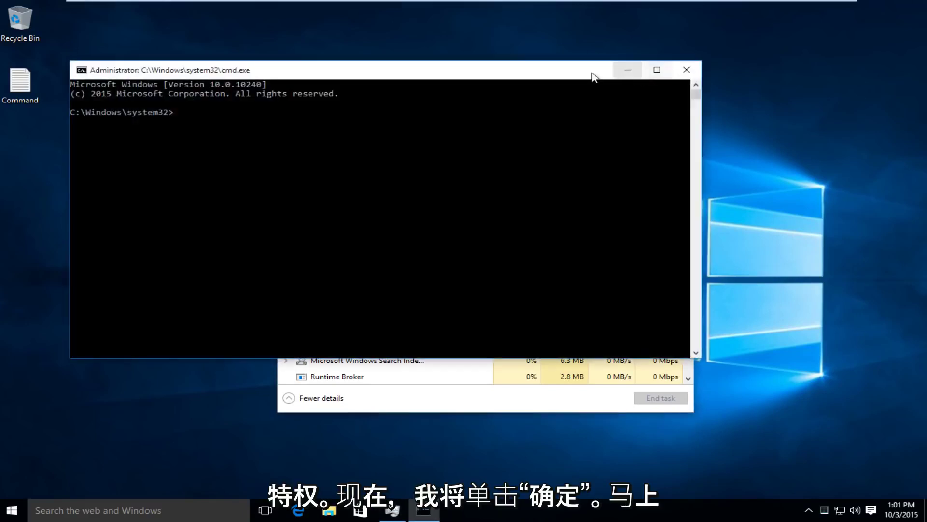
pyautogui.moveTo(594, 77); pyautogui.dragTo(647, 129)
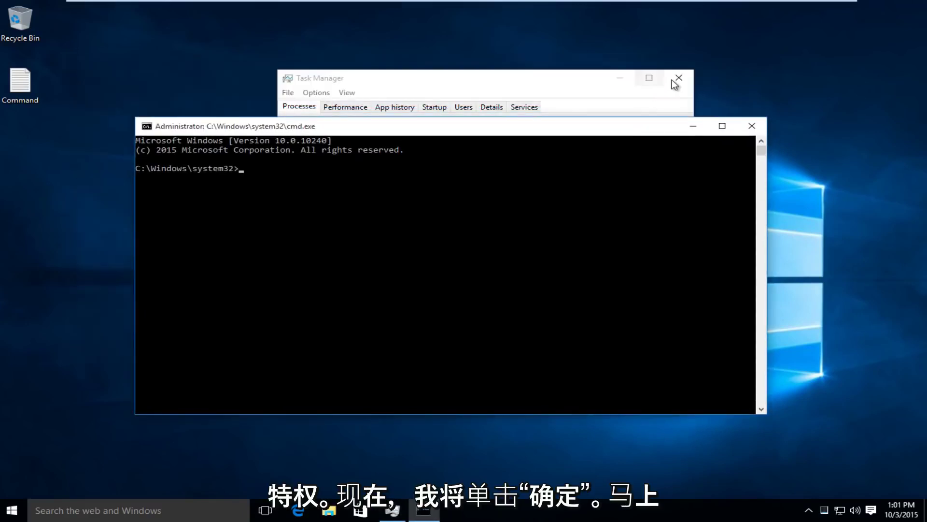
# Step: Open the Command notes file in Notepad and arrange it beside the admin Command Prompt
pyautogui.moveTo(524, 134); pyautogui.dragTo(536, 113)
pyautogui.doubleClick(20, 82)
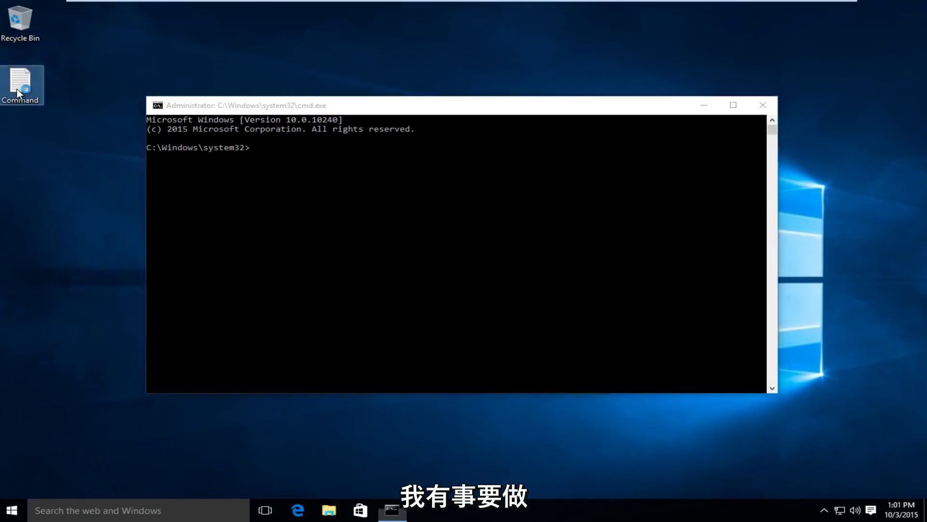
pyautogui.moveTo(292, 134); pyautogui.dragTo(555, 120)
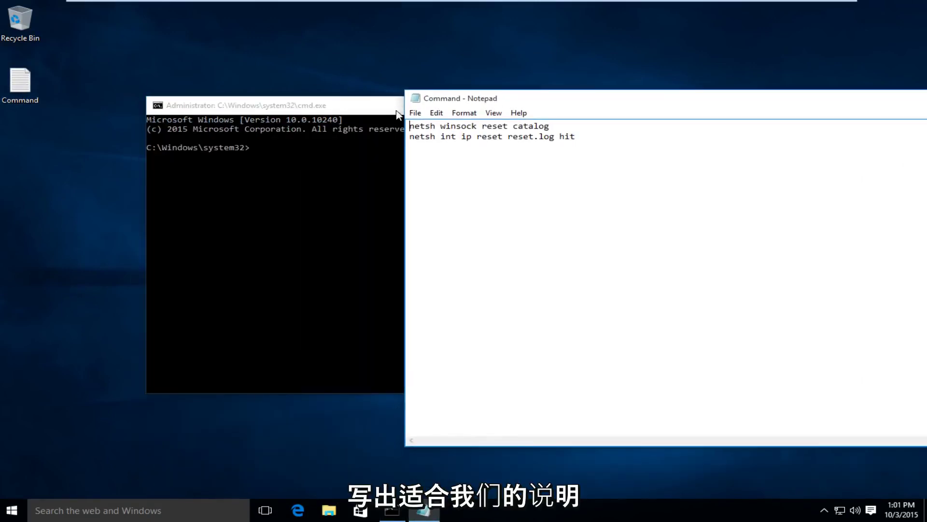
pyautogui.click(349, 112)
pyautogui.moveTo(802, 110); pyautogui.dragTo(883, 117)
# Step: Copy 'netsh winsock reset catalog' from the notes and run it in the admin Command Prompt
pyautogui.moveTo(628, 134); pyautogui.dragTo(489, 132)
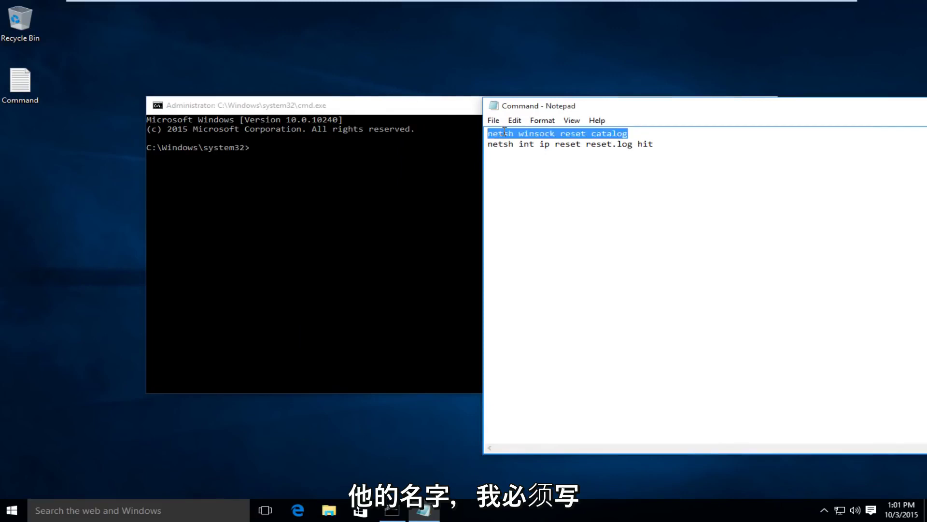
pyautogui.rightClick(502, 133)
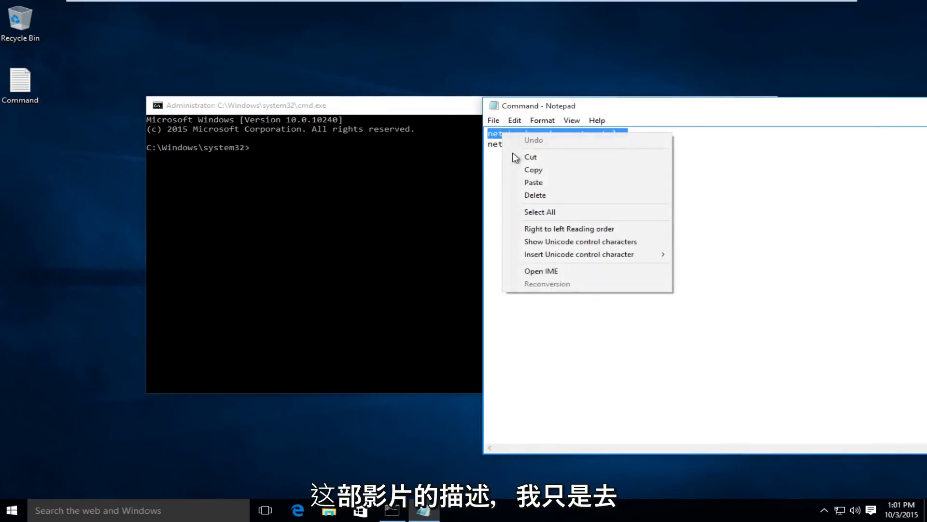
pyautogui.click(531, 170)
pyautogui.click(410, 112)
pyautogui.click(293, 148)
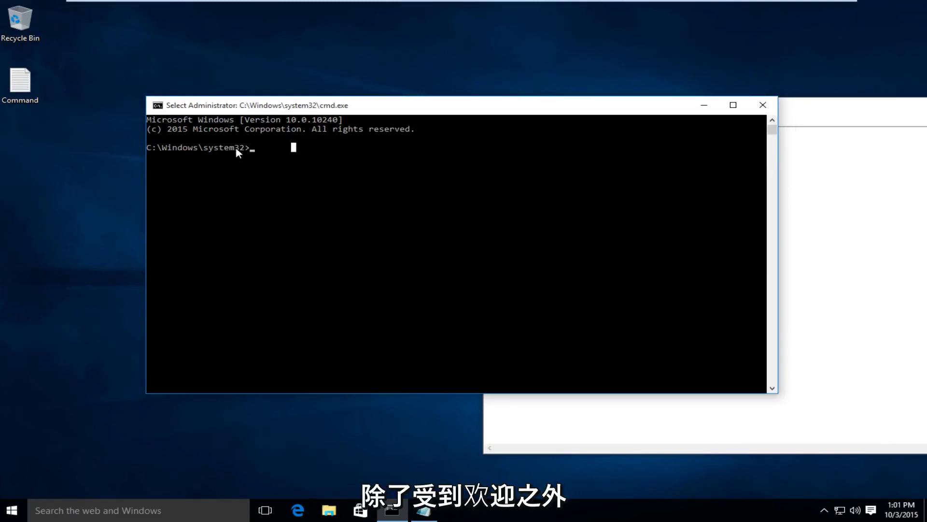
pyautogui.click(257, 151)
pyautogui.hotkey('ctrl', 'v')
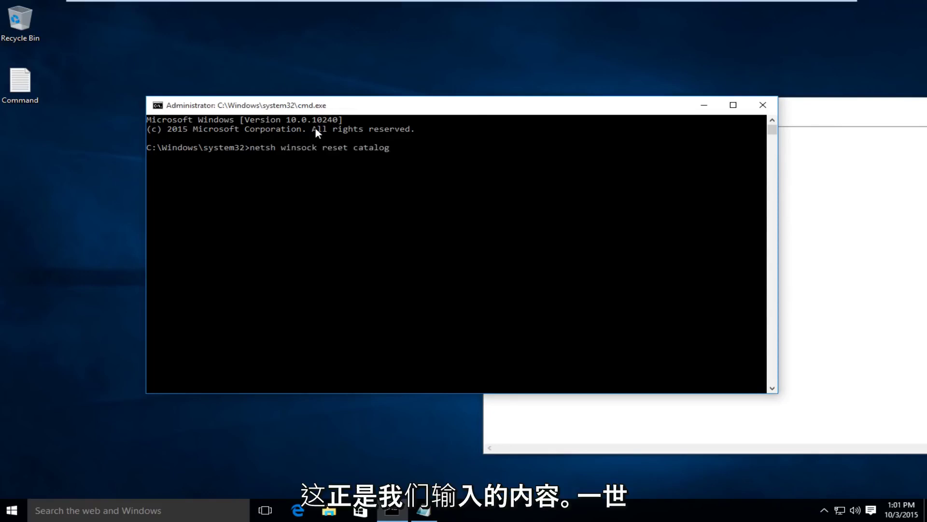
pyautogui.press('Return')
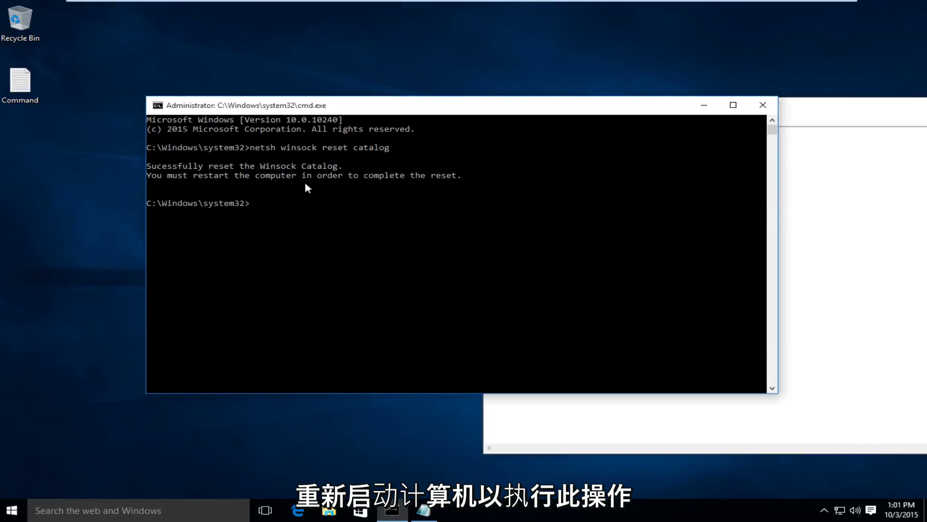
pyautogui.click(787, 180)
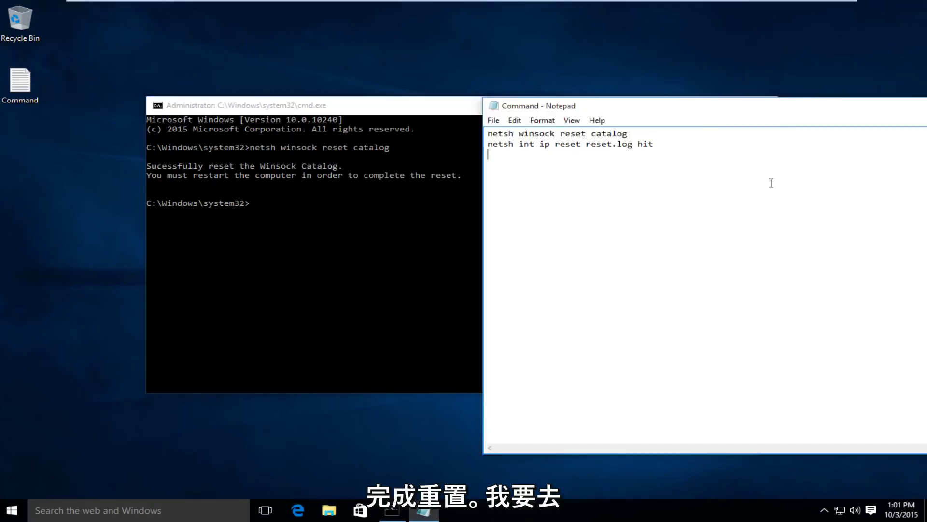
# Step: Copy 'netsh int ip reset reset.log hit' from the notes and run it in Command Prompt
pyautogui.moveTo(654, 144); pyautogui.dragTo(487, 144)
pyautogui.rightClick(496, 145)
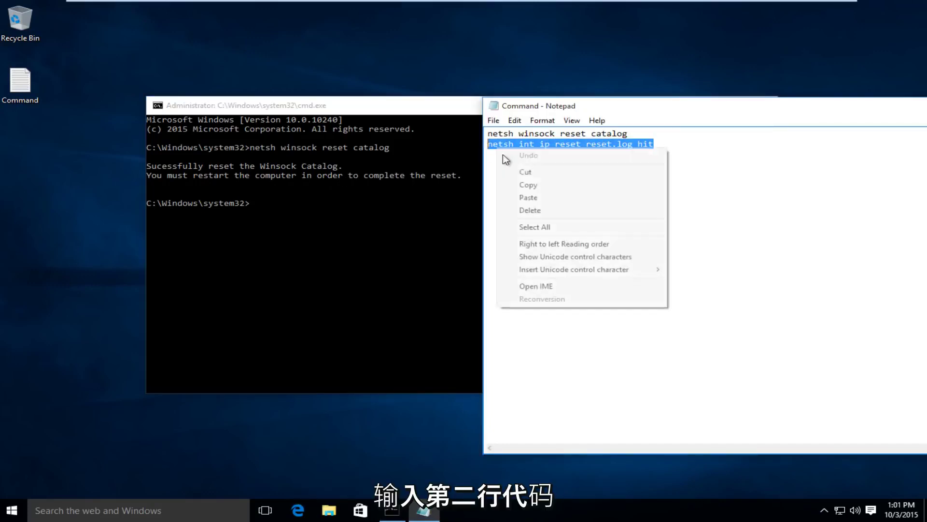
pyautogui.click(526, 186)
pyautogui.click(311, 200)
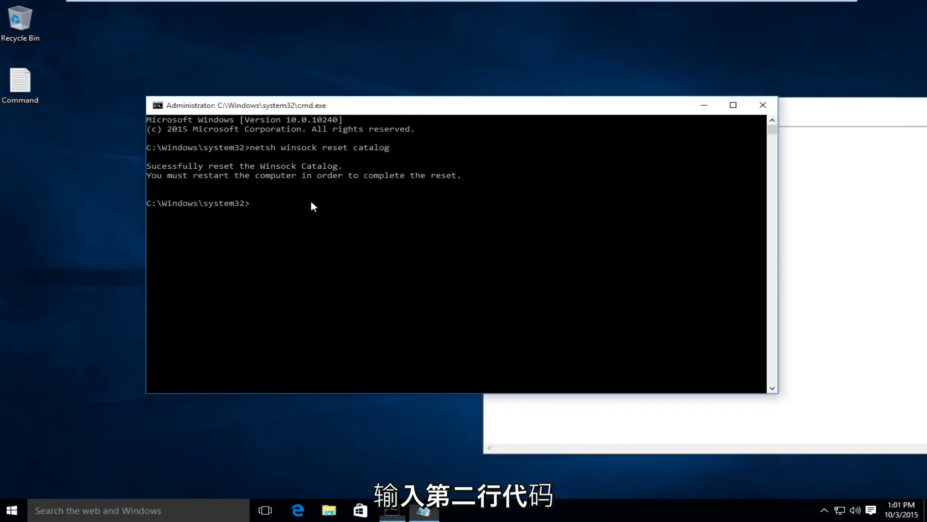
pyautogui.click(278, 205)
pyautogui.rightClick(335, 196)
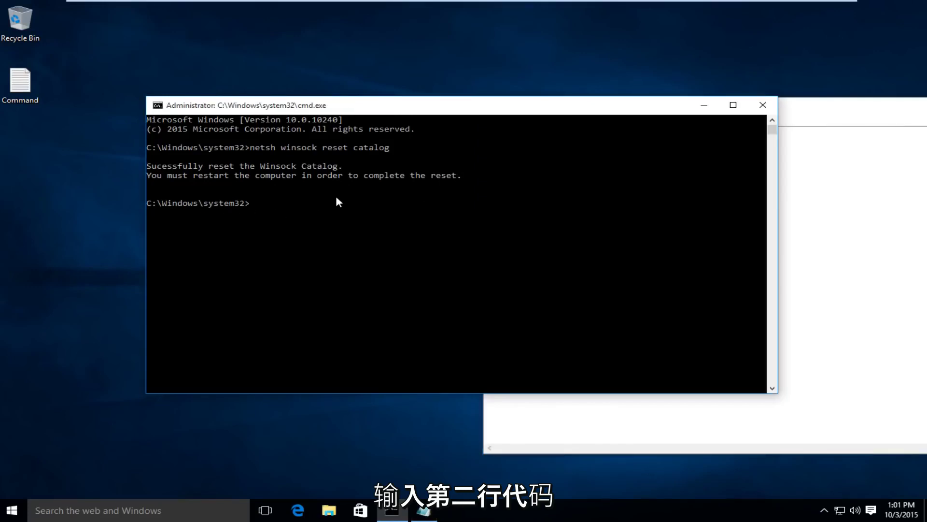
pyautogui.rightClick(336, 195)
pyautogui.press('Return')
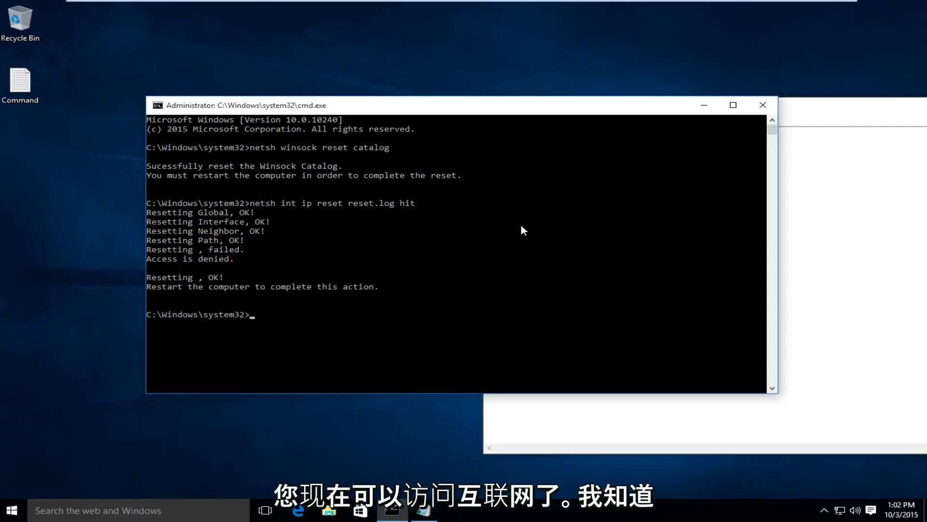
# Step: Close the Notepad notes and make the Command Prompt window taller
pyautogui.click(810, 114)
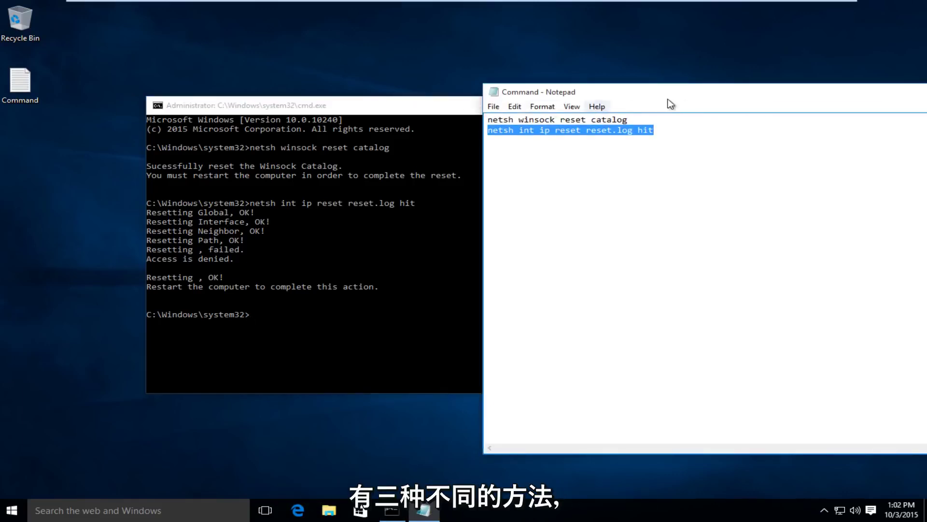
pyautogui.moveTo(668, 99); pyautogui.dragTo(408, 101)
pyautogui.click(883, 91)
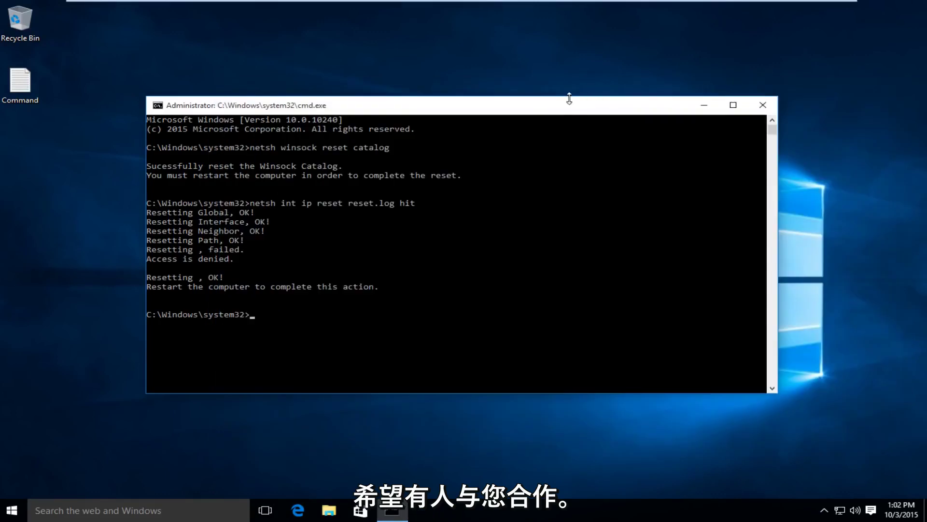
pyautogui.moveTo(569, 98); pyautogui.dragTo(570, 87)
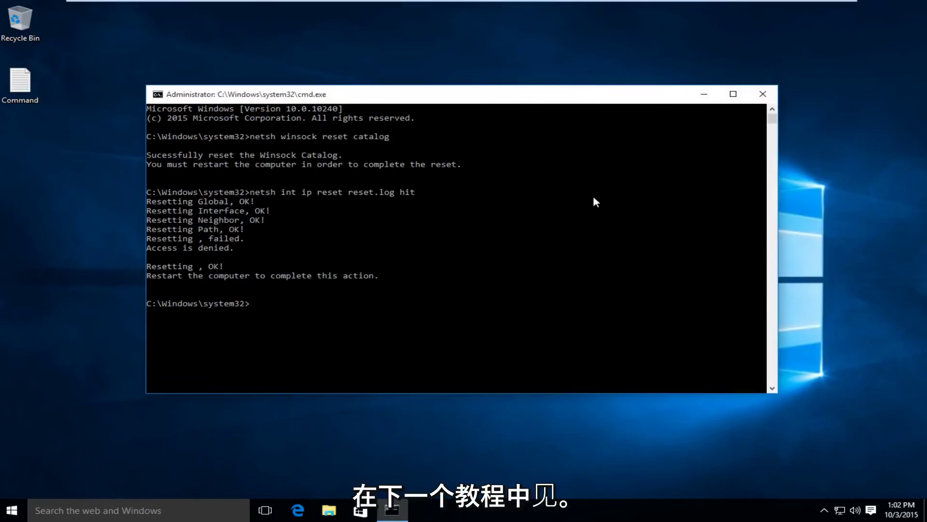